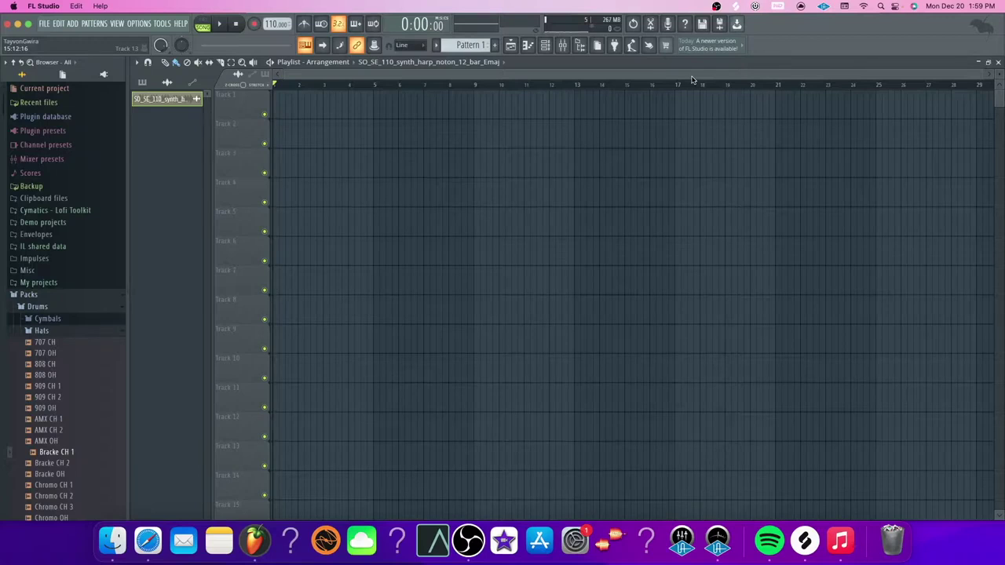
In Splice, remove the Genres filter and download the RYNN_112 haohey B minor vocal adlib.
key("super+Tab")
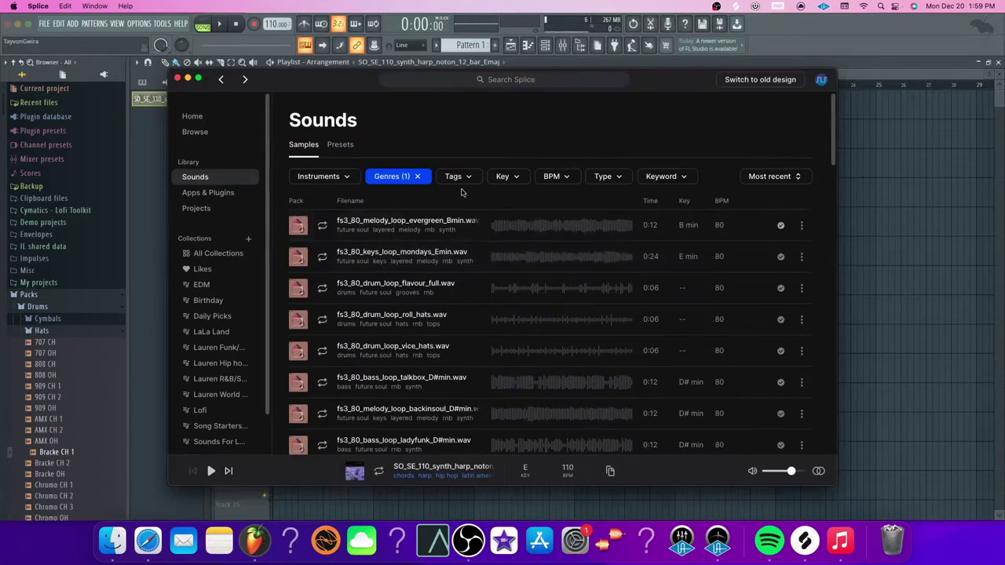
left_click(419, 176)
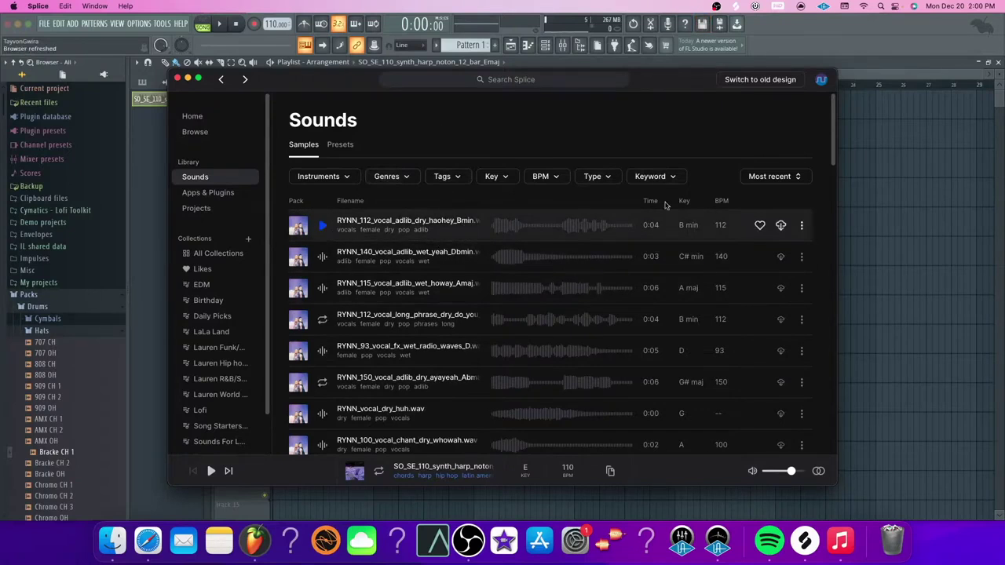
mouse_move(550, 226)
left_click(781, 227)
Drop the RYNN_112 haohey vocal onto Track 2 of the playlist, then minimize Splice.
left_click_drag(457, 223, 848, 134)
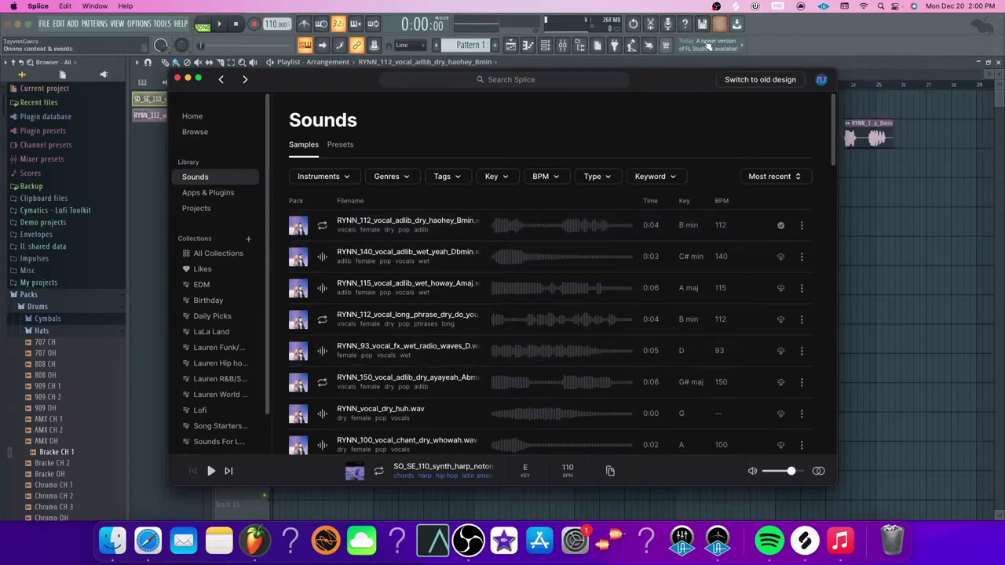
left_click_drag(686, 78, 675, 304)
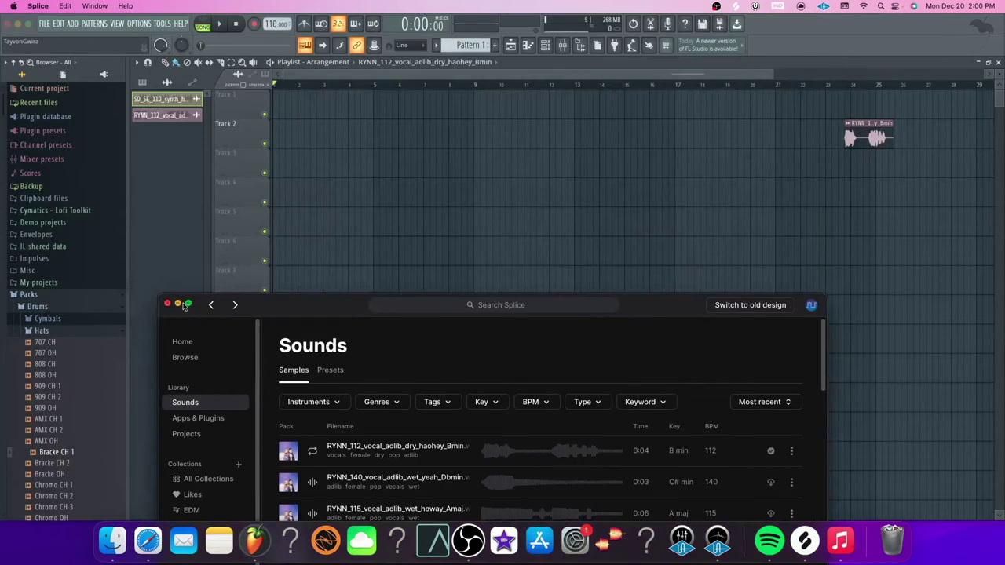
left_click(179, 305)
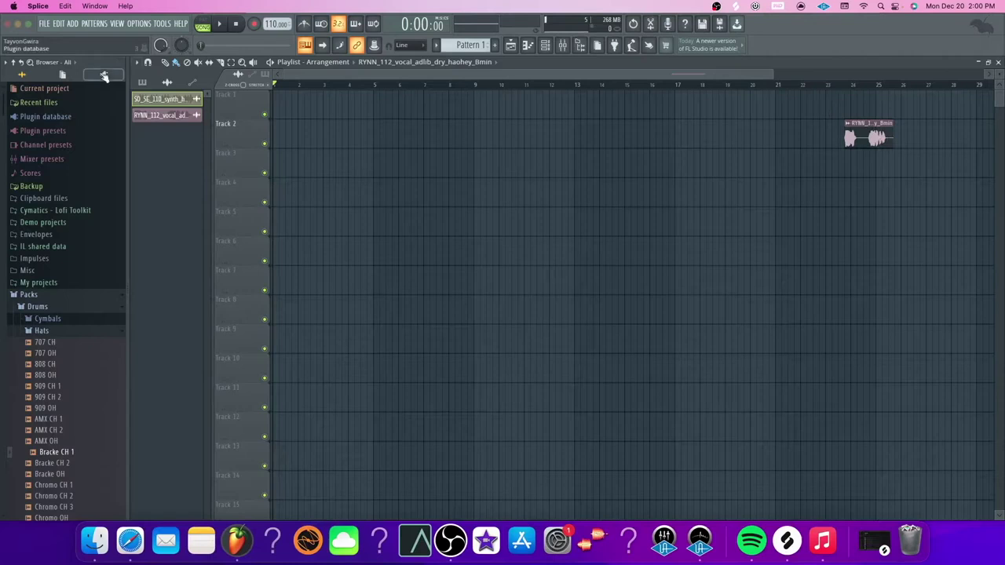
Move the RYNN vocal clip from Track 2 to bar 1 of Track 1 and play it back.
left_click(175, 68)
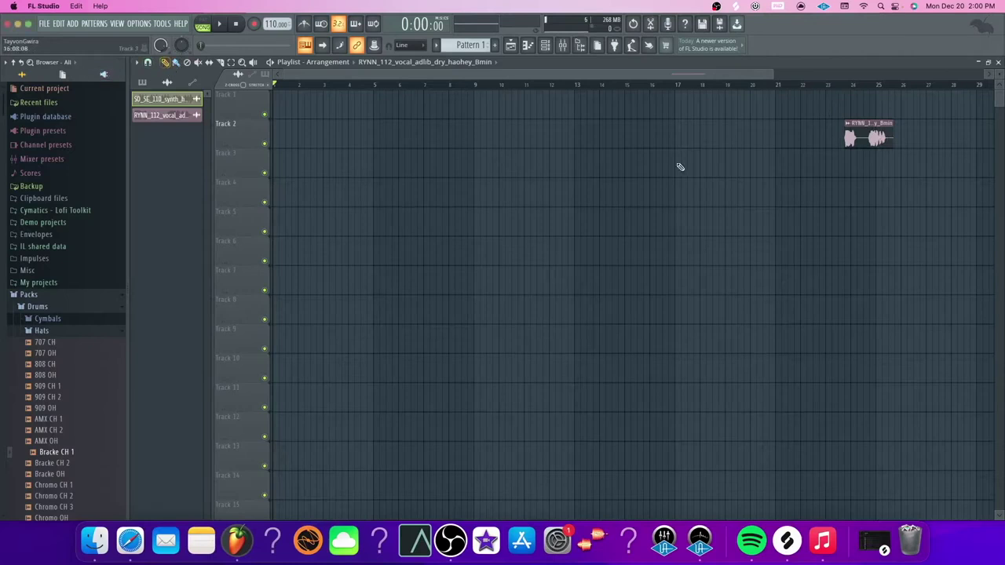
left_click_drag(859, 138, 266, 100)
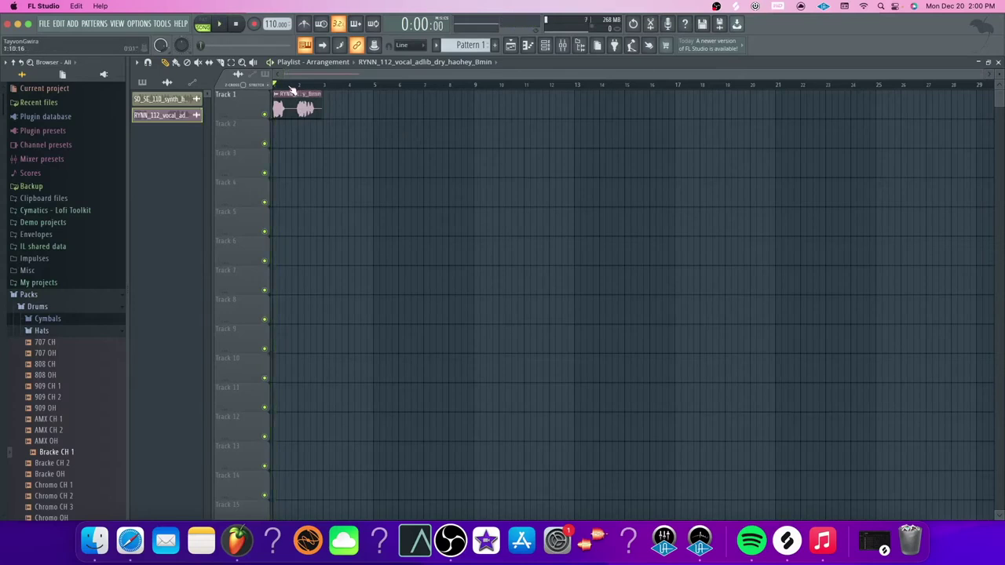
key("space")
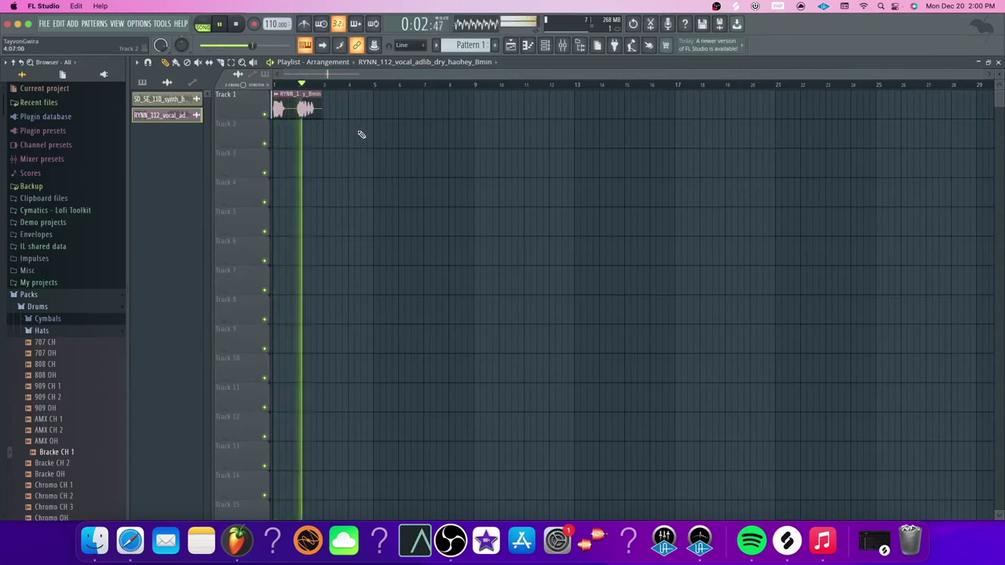
key("space")
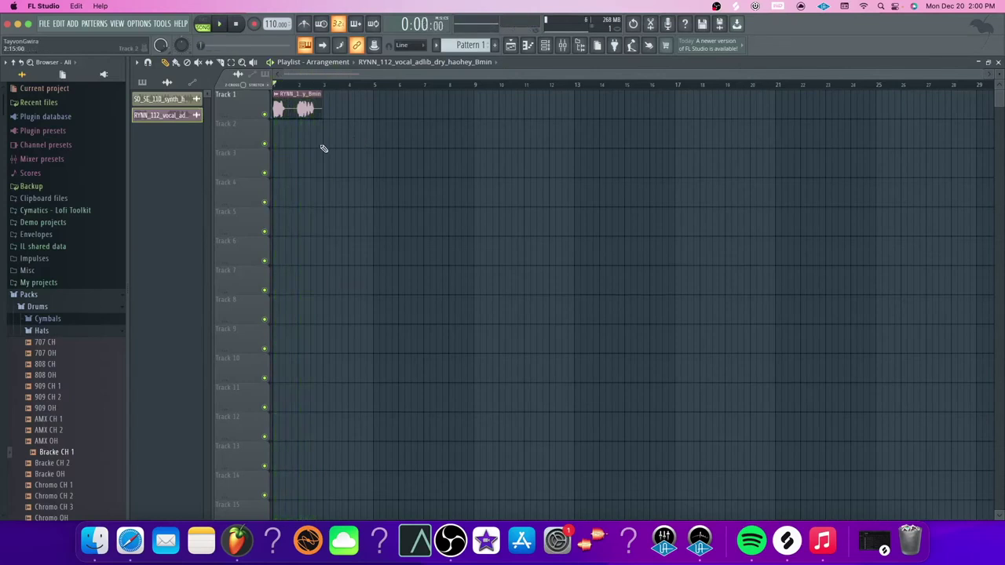